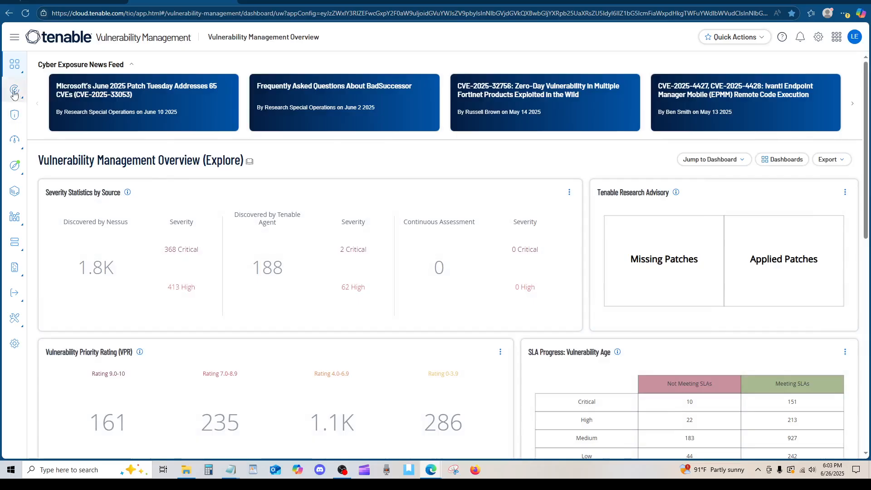
- Start creating a new vulnerability scan from the Basic Network Scan template for the Nessus Scanner
mouse_move(14, 89)
click(78, 118)
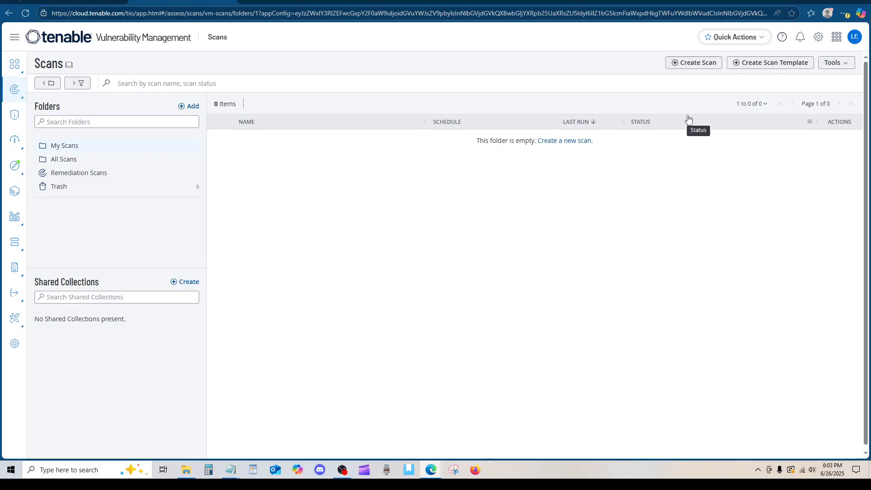
click(694, 68)
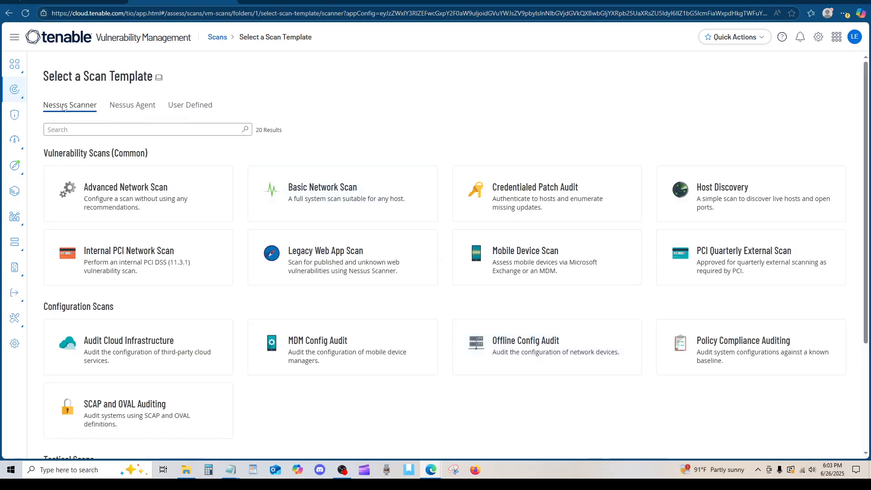
click(140, 107)
click(175, 110)
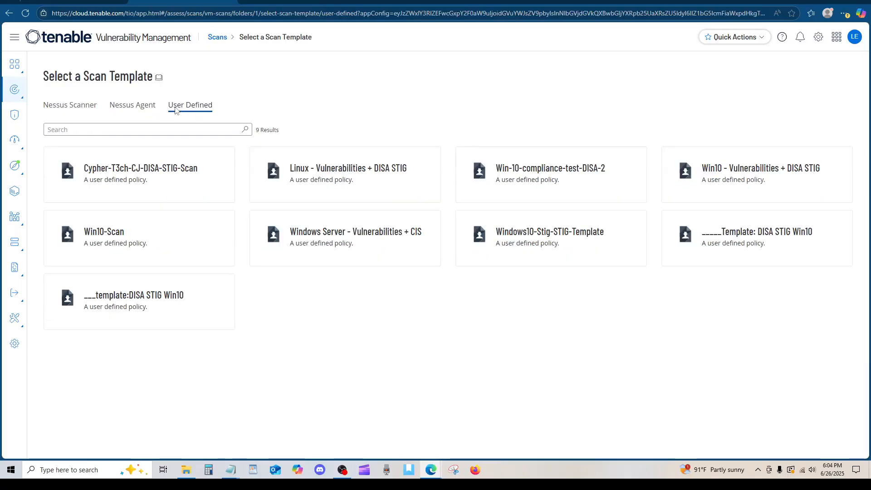
click(77, 112)
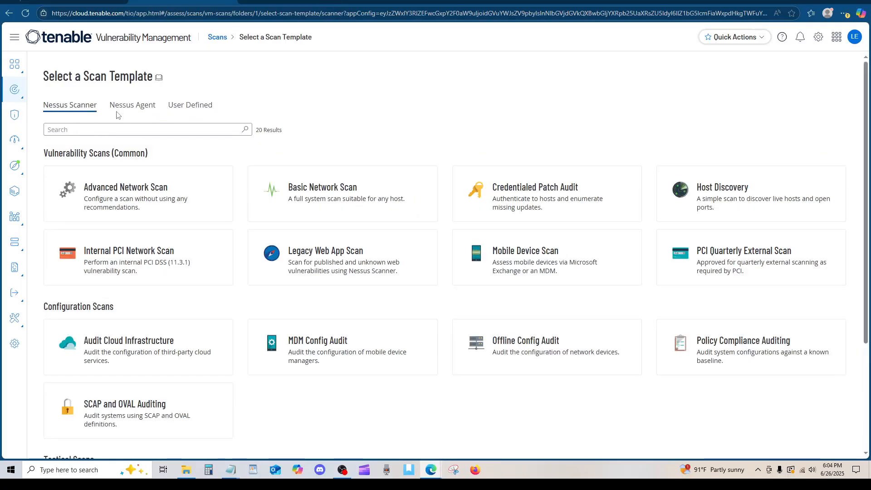
click(374, 193)
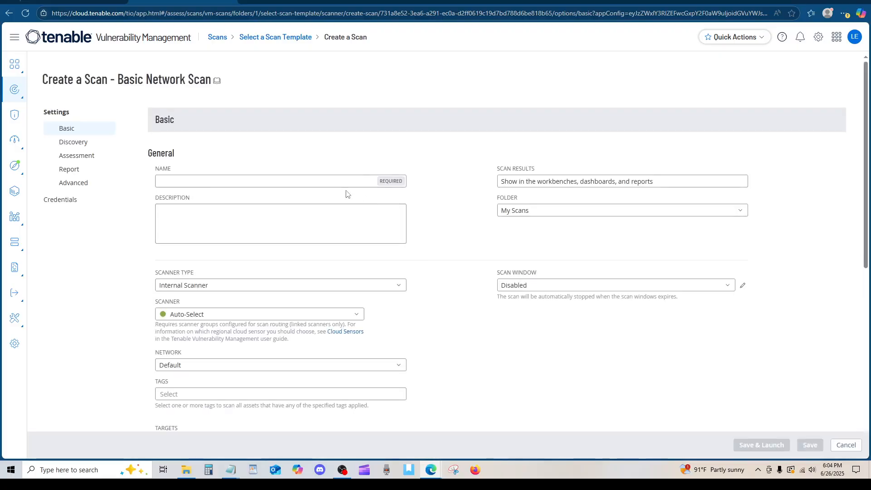
- Name the scan Cypher-T3ch-CJ-Authenticated-Scan and select LOCAL-SCAN-ENGINE-01 as its scanner
click(339, 181)
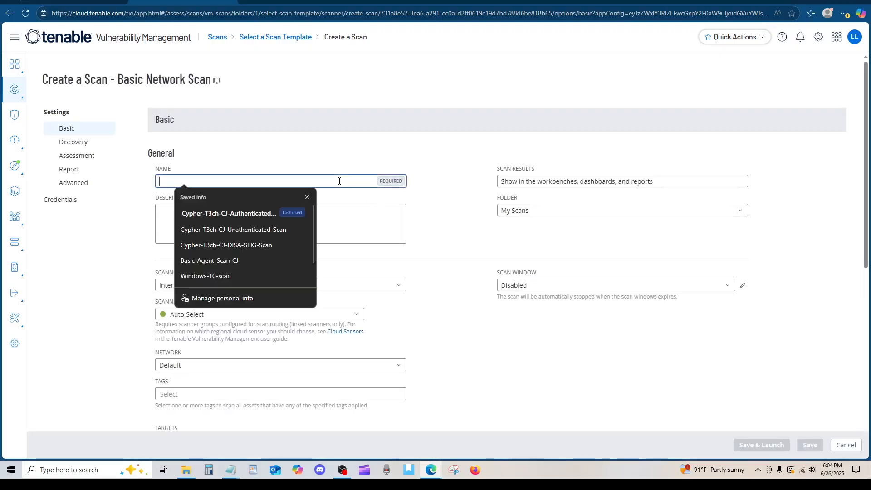
click(242, 216)
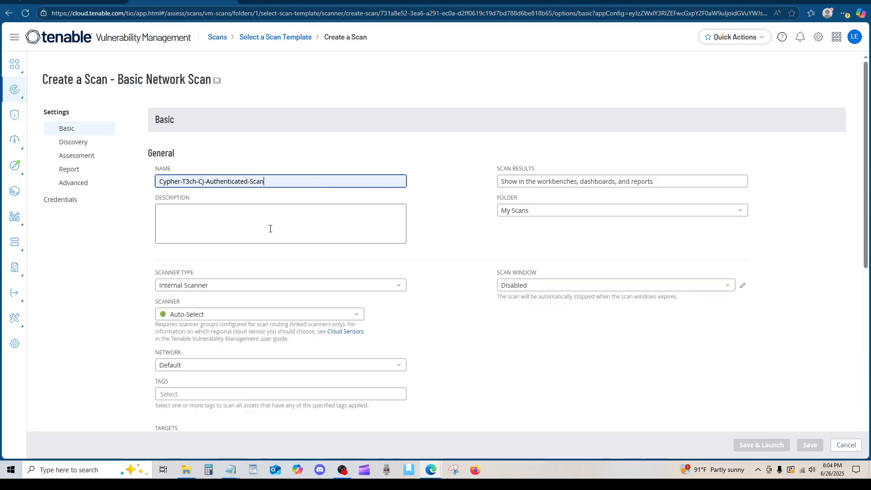
scroll(448, 288, down, 1)
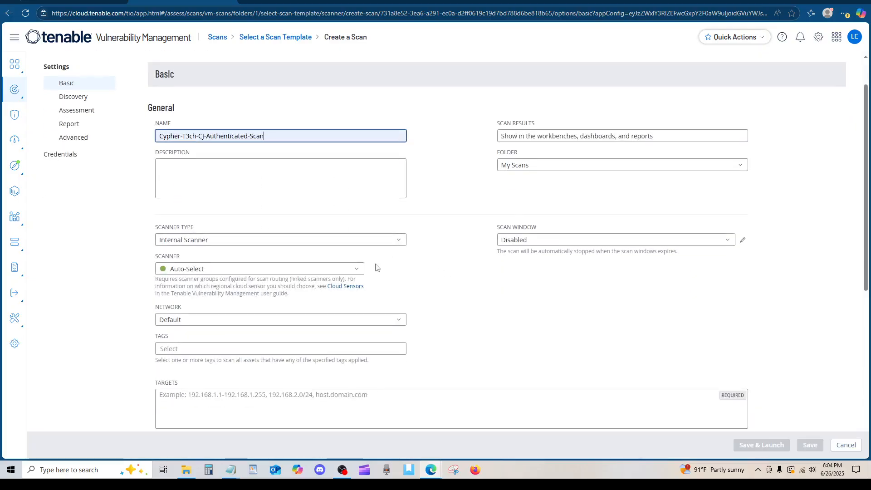
click(362, 272)
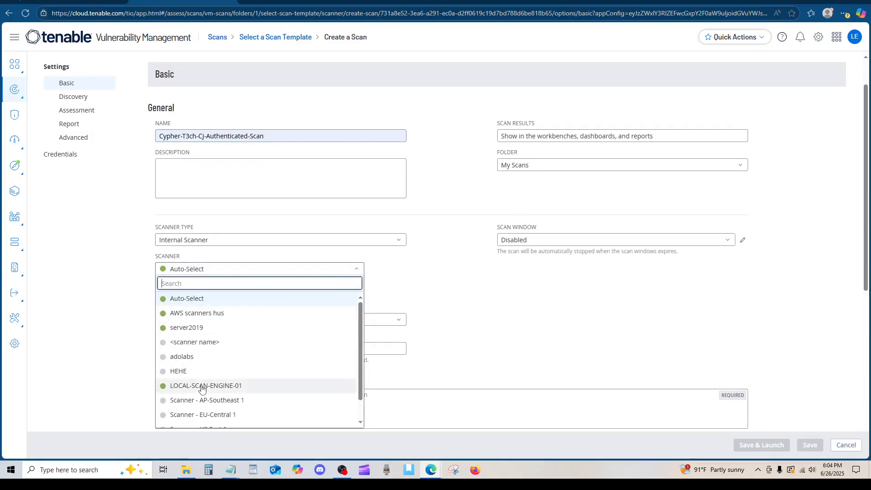
click(202, 387)
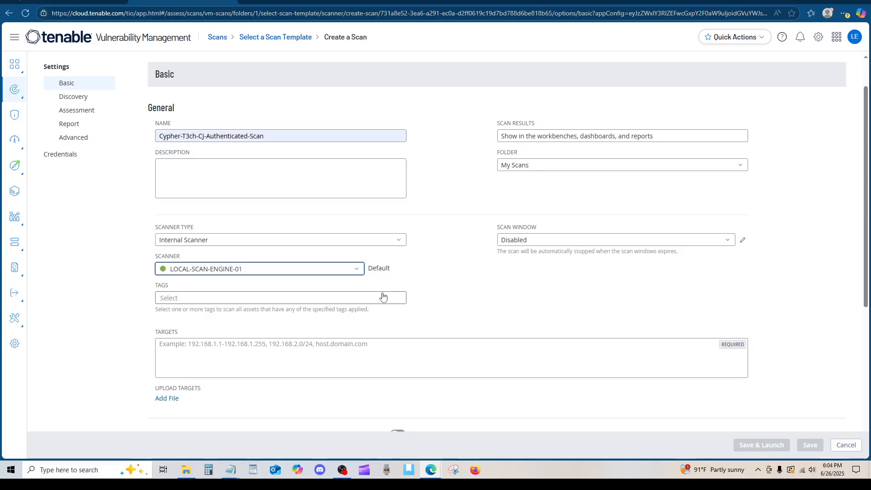
- Switch to the Azure portal and copy the private IP address of the Cypher-T3ch-CJ virtual machine
click(49, 3)
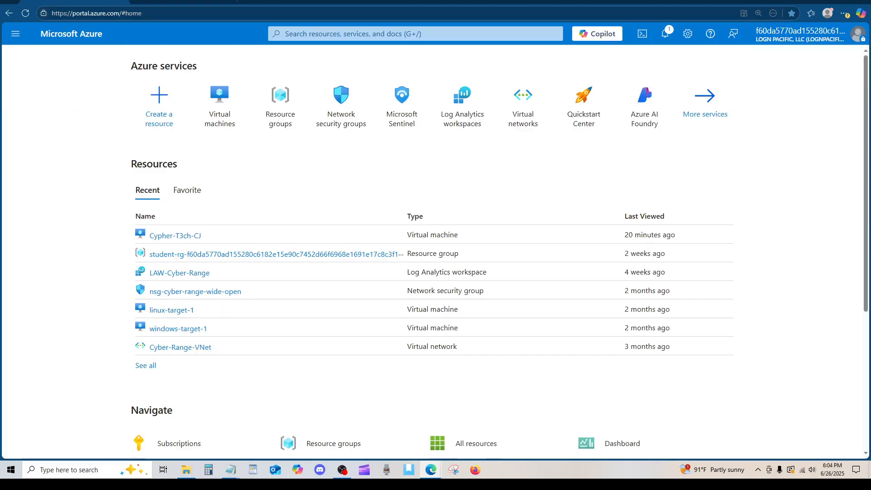
click(216, 117)
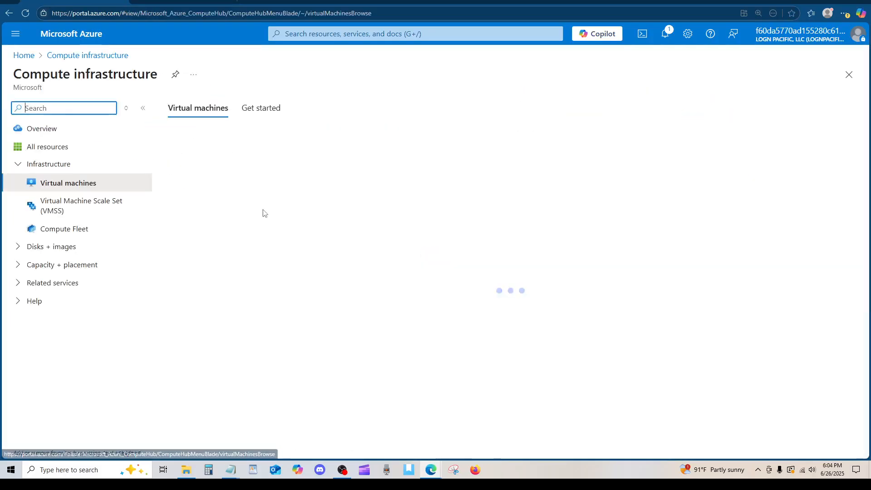
click(233, 241)
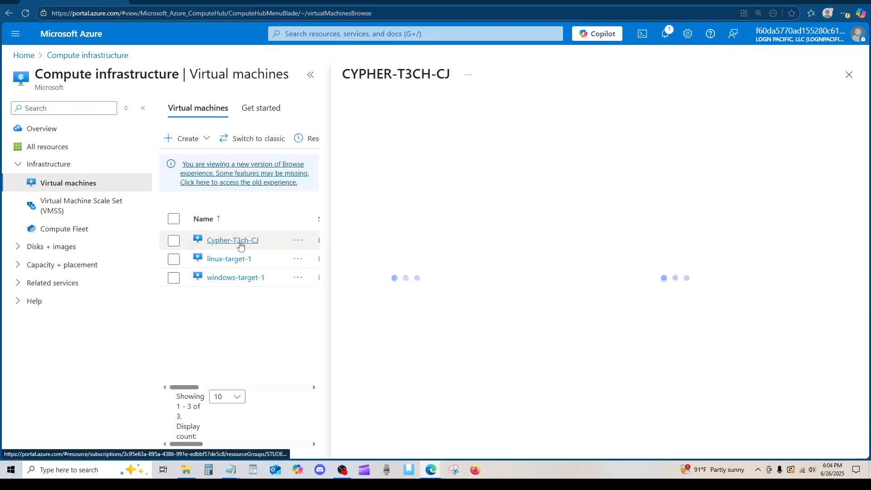
scroll(831, 329, down, 3)
scroll(831, 330, down, 15)
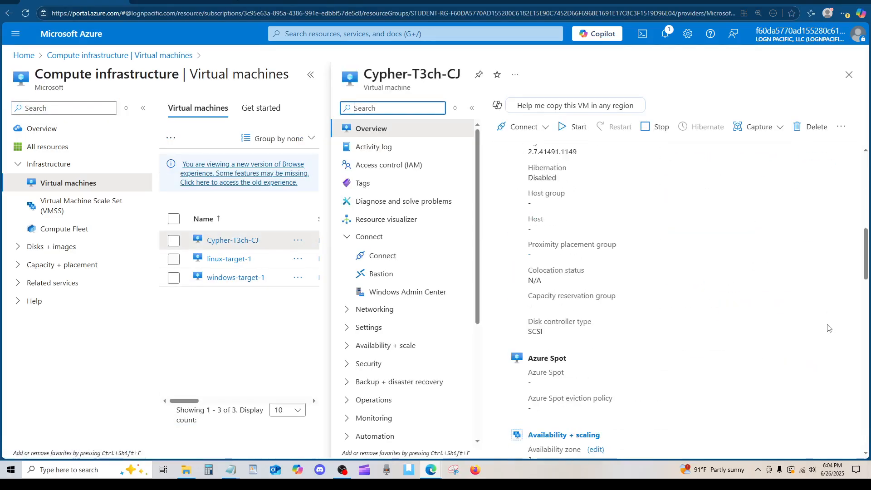
scroll(827, 328, down, 2)
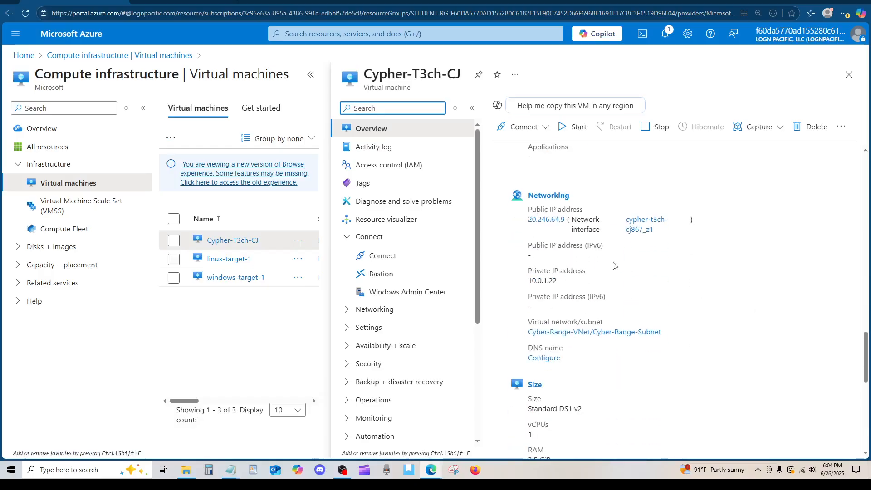
drag(562, 284, 537, 281)
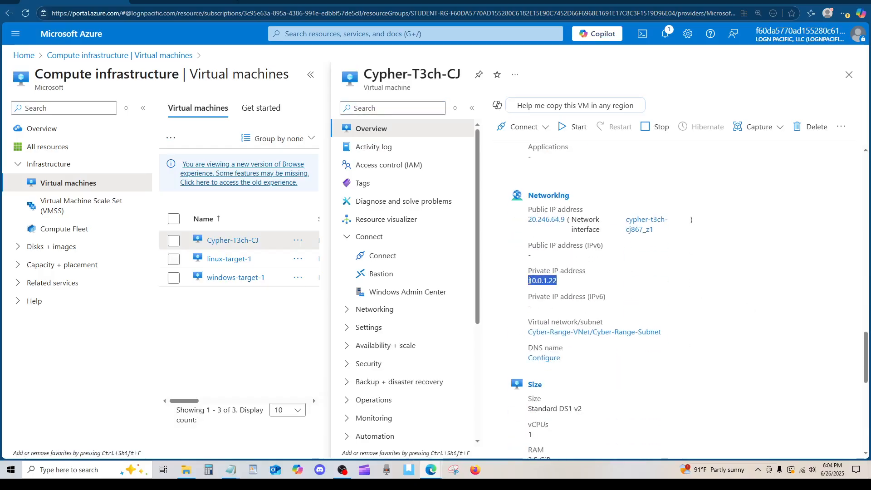
- Return to the Tenable scan form and enter 10.0.1.22 as the scan target
key(ctrl+Tab)
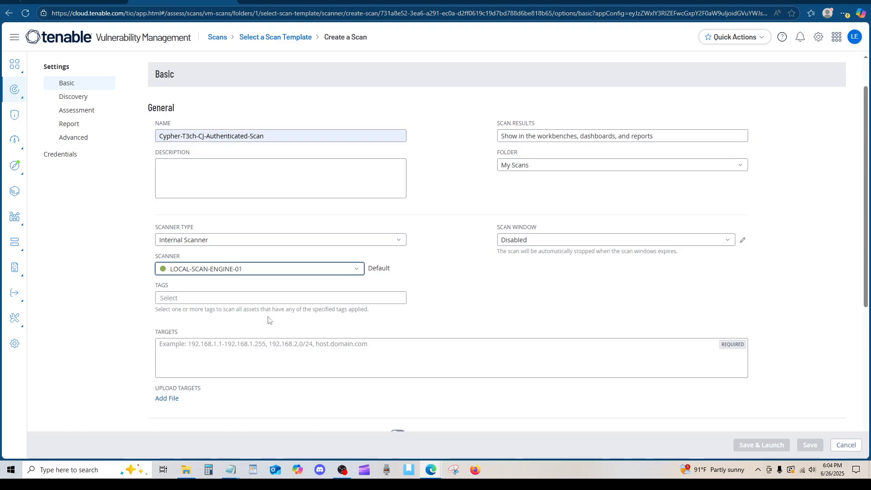
click(283, 345)
text(10.0.1.22)
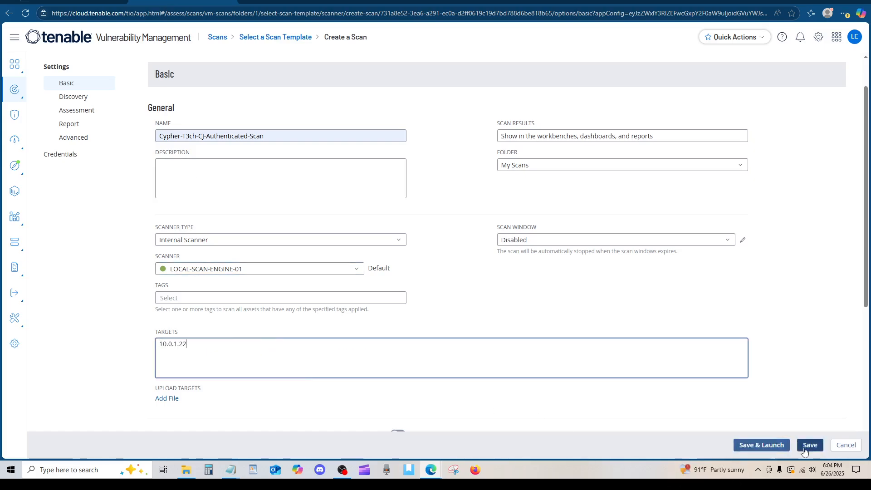
- Set the scan's discovery type to Custom and enable fast network discovery
click(77, 98)
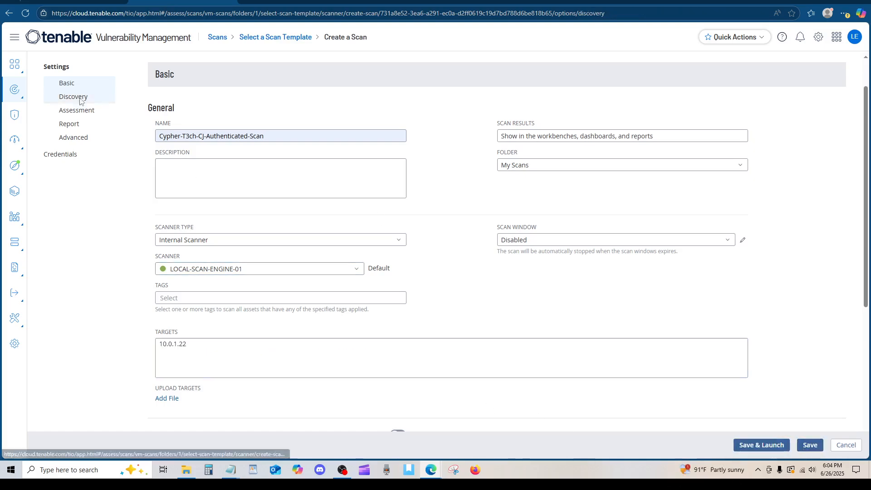
click(358, 164)
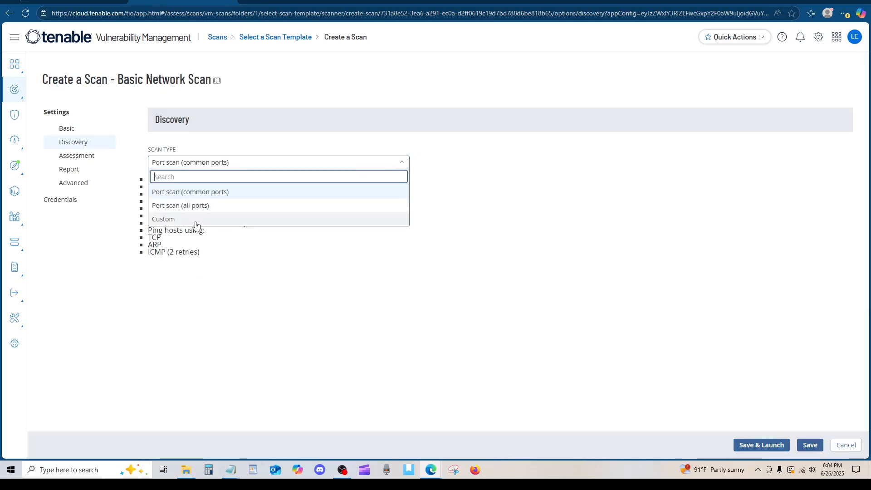
key(Return)
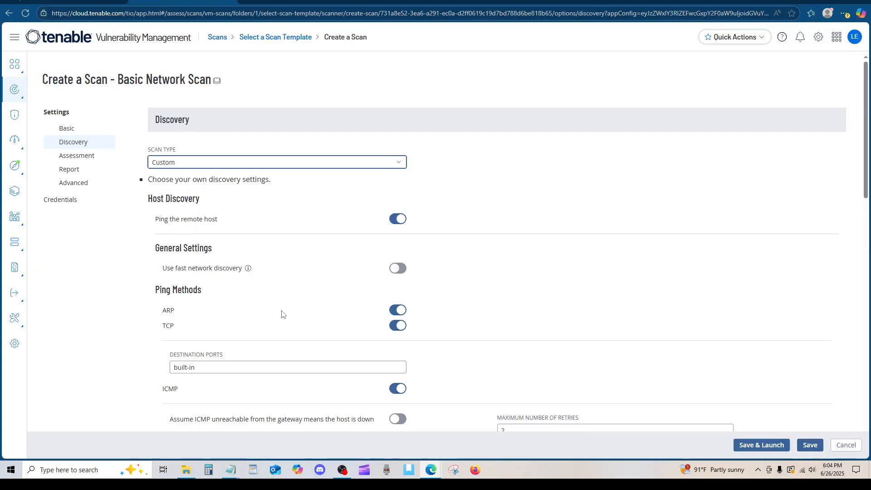
click(400, 270)
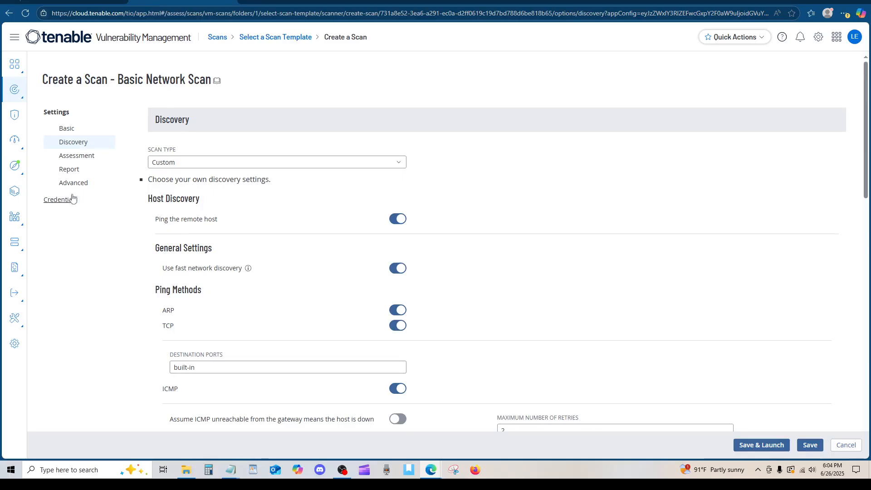
- Add a Windows host credential to the scan
click(59, 200)
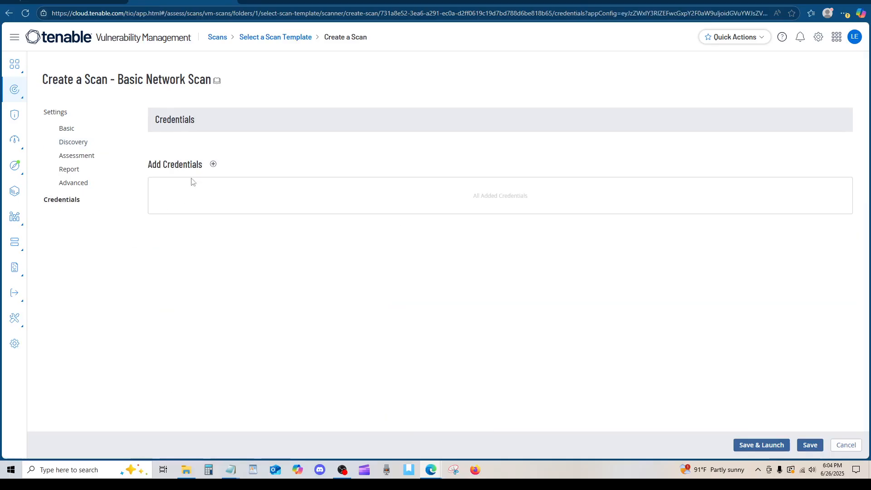
click(214, 164)
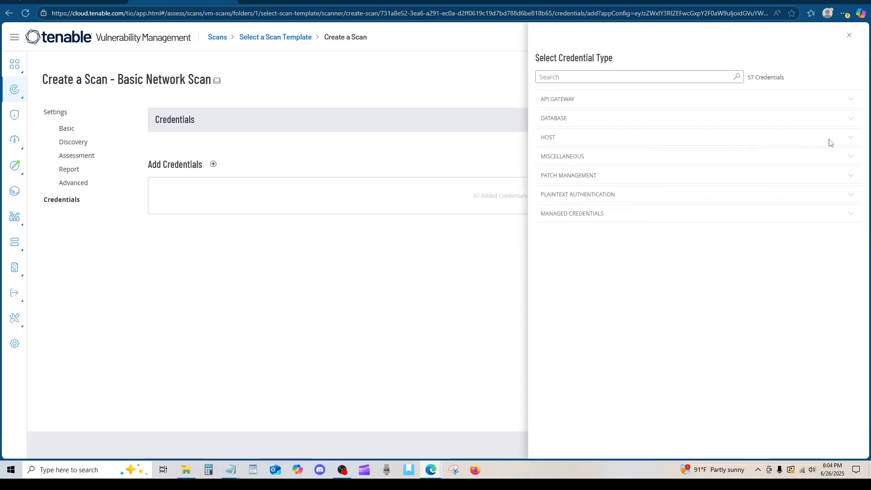
click(847, 139)
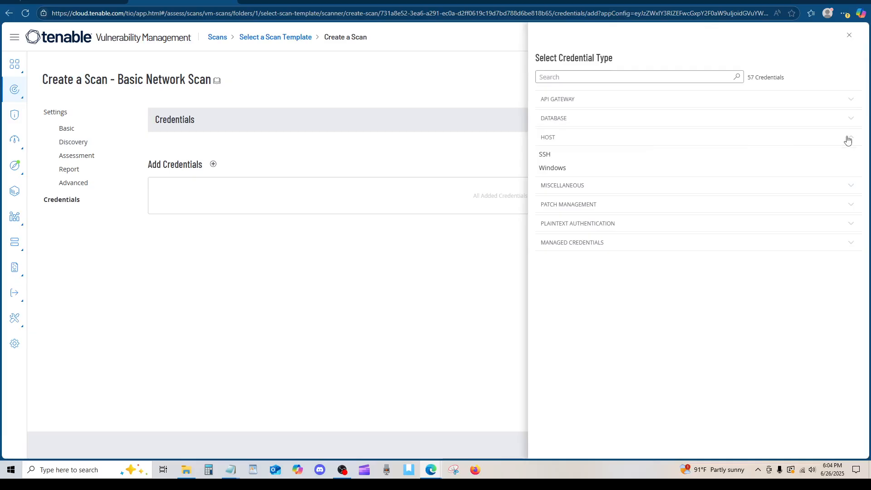
click(588, 170)
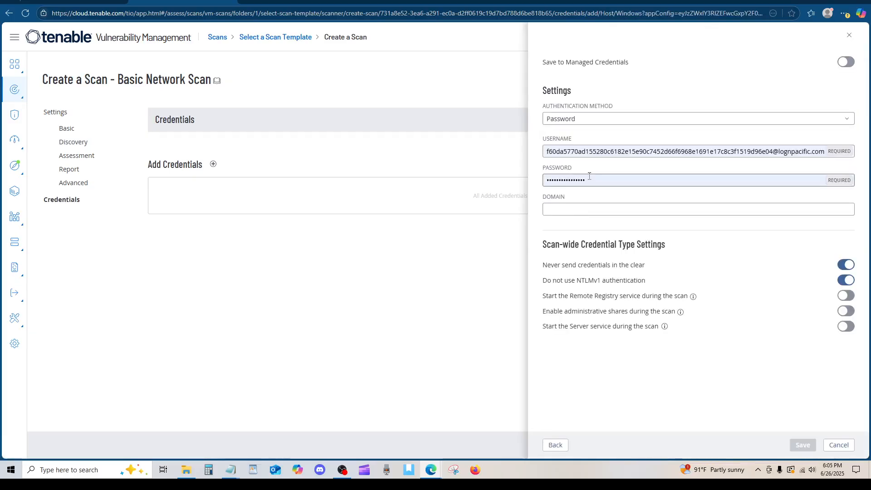
- Replace the autofilled Windows credential login with the virtual machine's account username and password
click(612, 152)
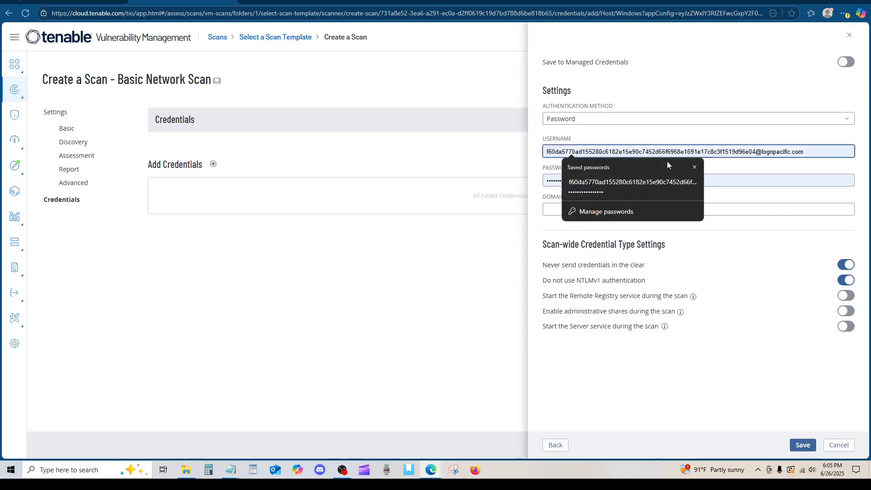
triple_click(687, 151)
click(687, 151)
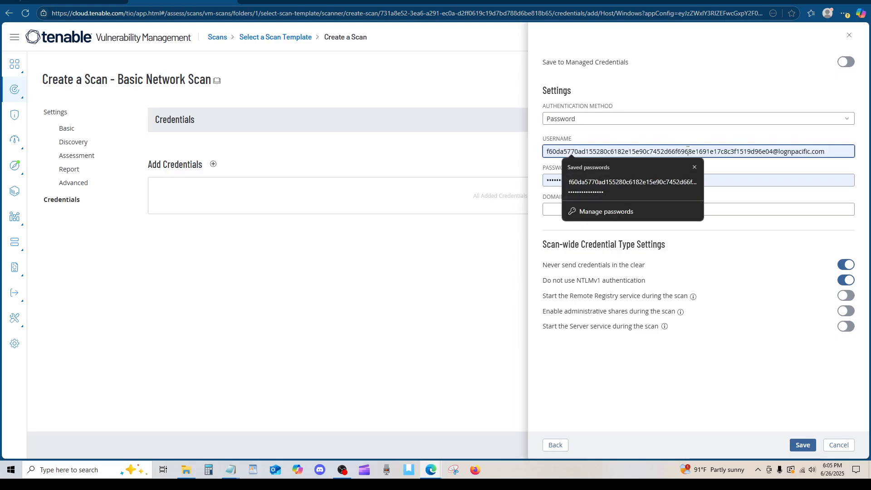
triple_click(688, 151)
text(CypherJack)
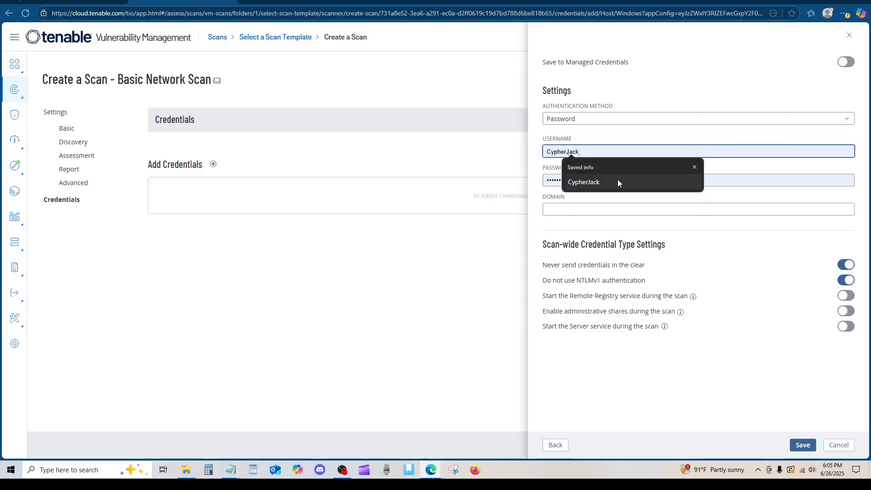
click(616, 180)
key(Tab)
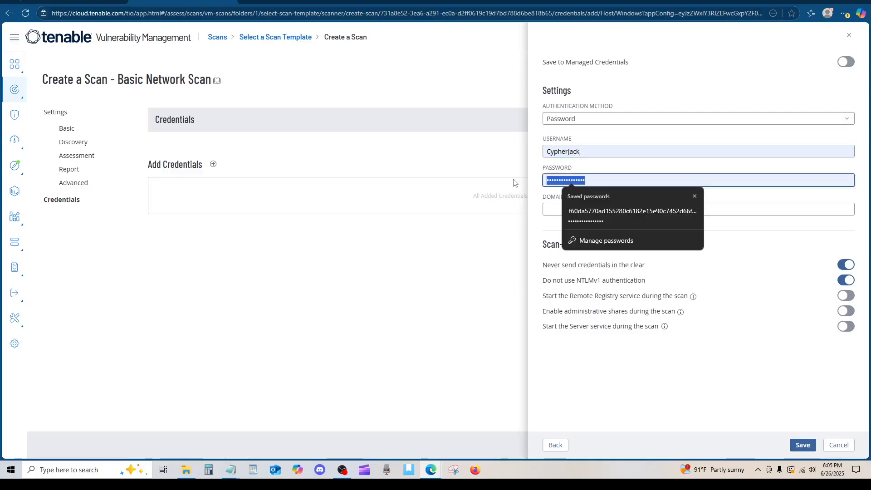
text(P)
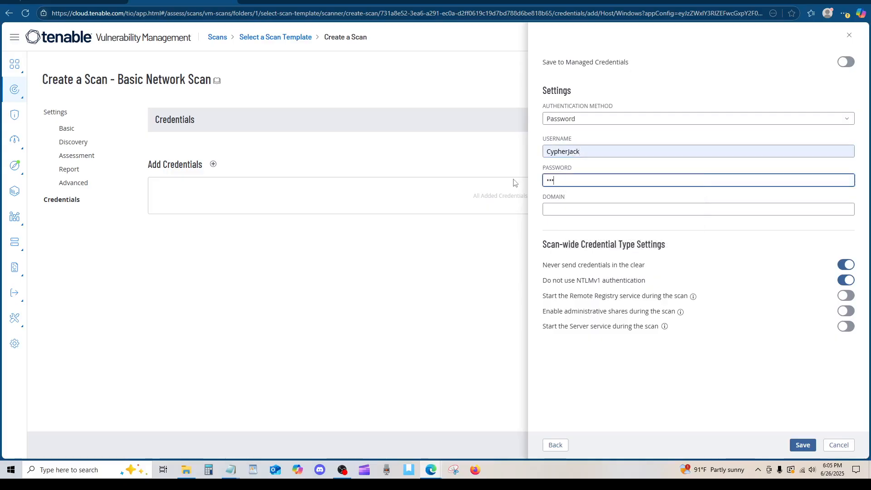
text(••••)
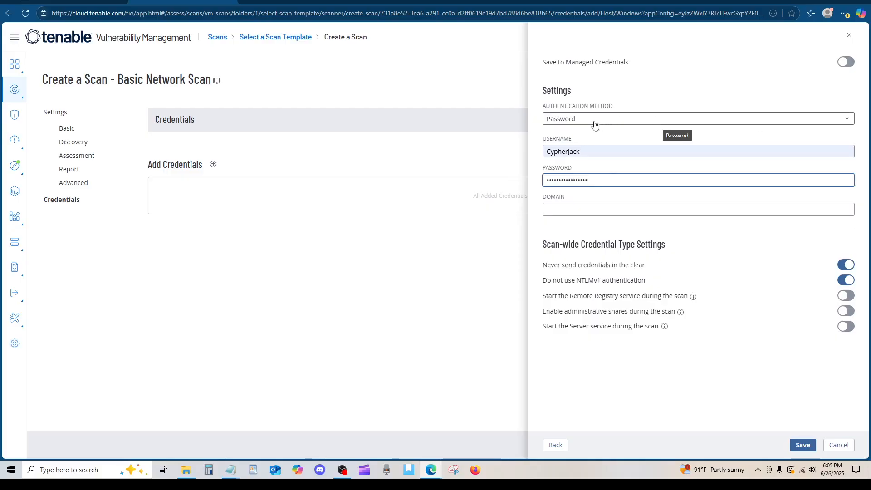
- Review the available authentication methods for the Windows credential without choosing a different one
click(845, 121)
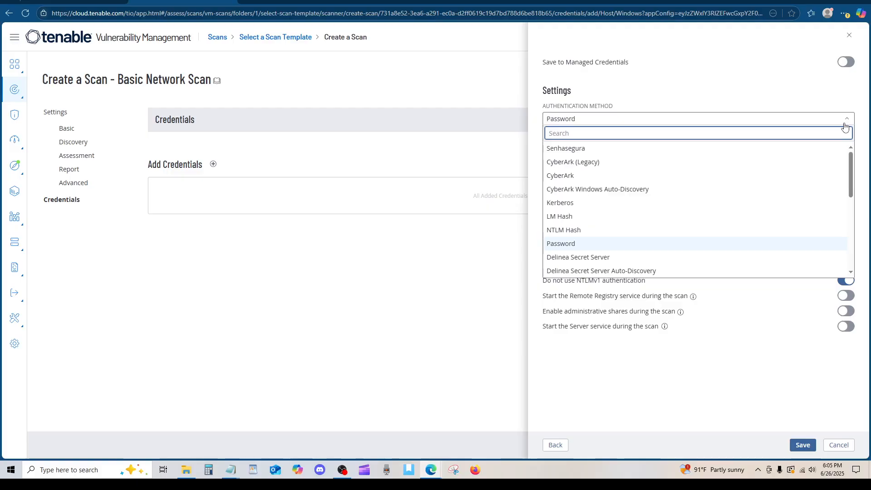
scroll(805, 193, down, 3)
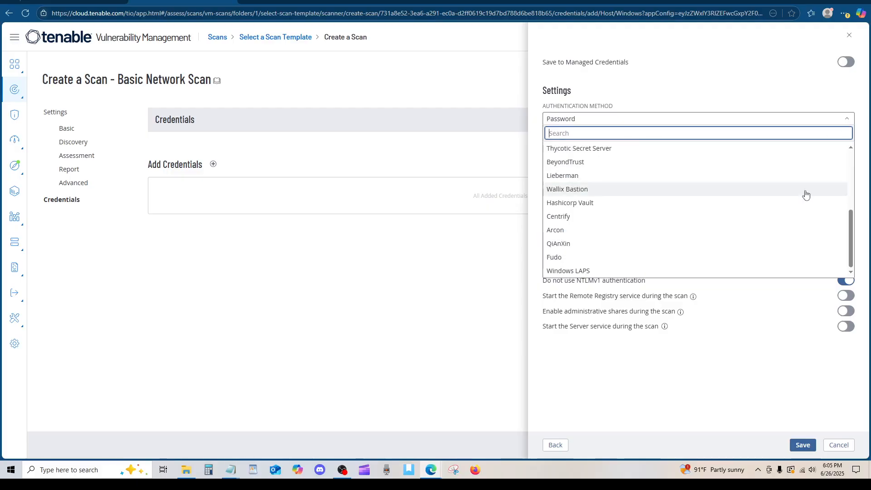
scroll(806, 193, up, 3)
click(831, 100)
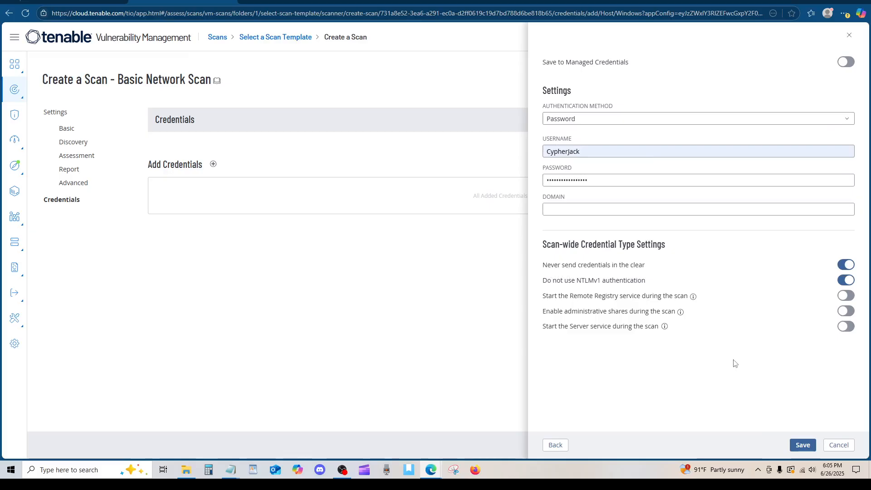
- Save the Windows credential and the scan without launching it, and check the new notifications
click(802, 445)
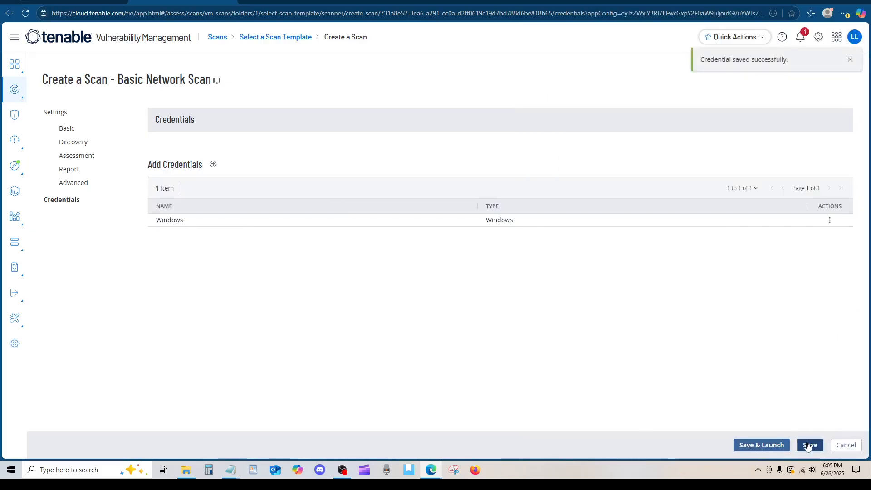
click(807, 445)
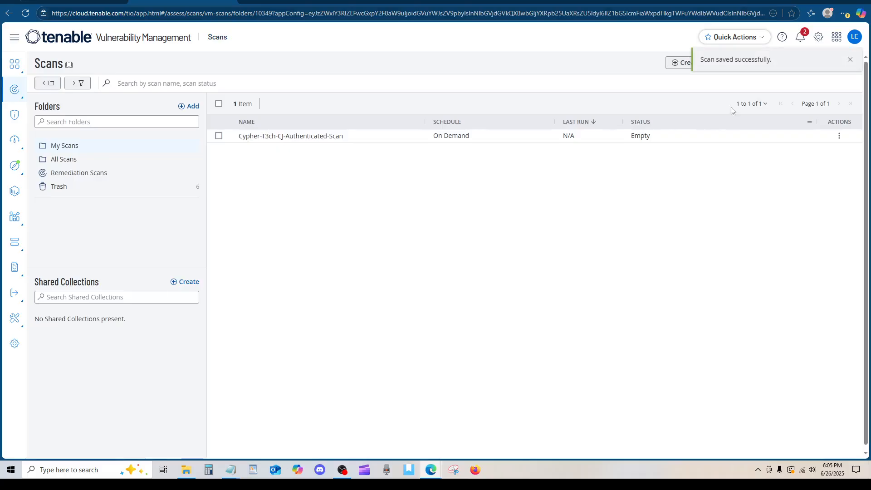
click(848, 60)
click(801, 38)
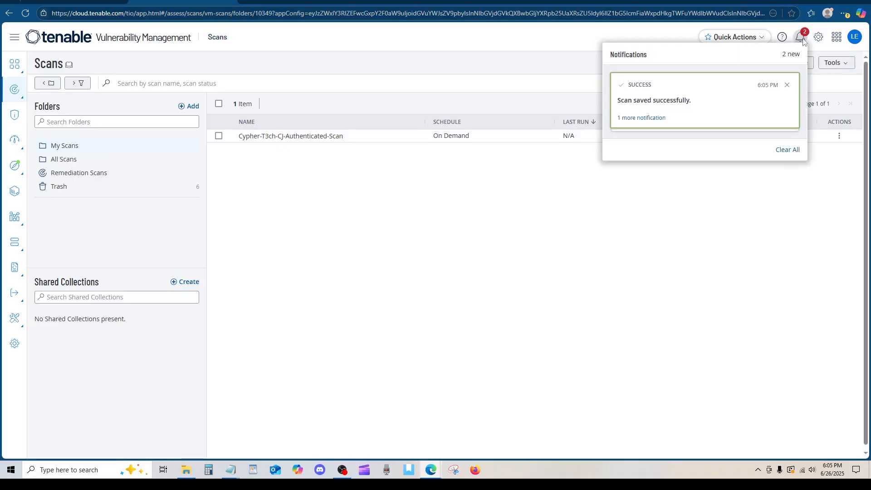
click(763, 183)
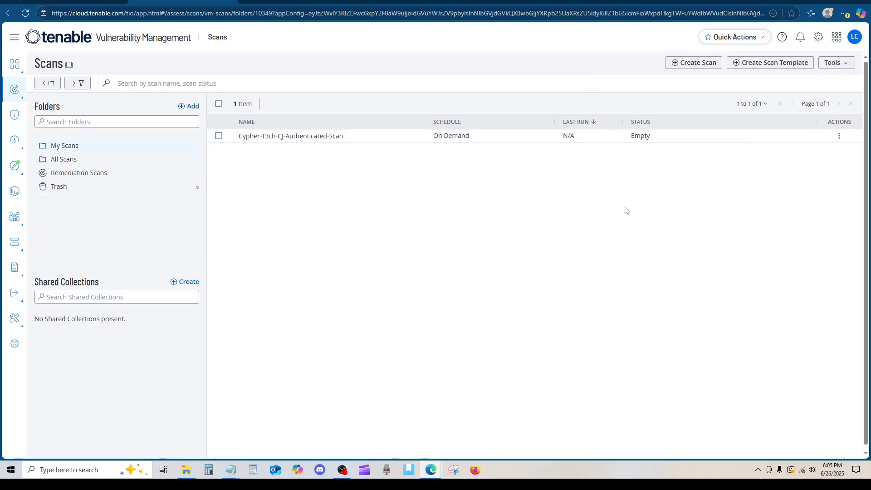
- Review the actions available for the newly saved Cypher-T3ch-CJ-Authenticated-Scan without choosing one
click(839, 136)
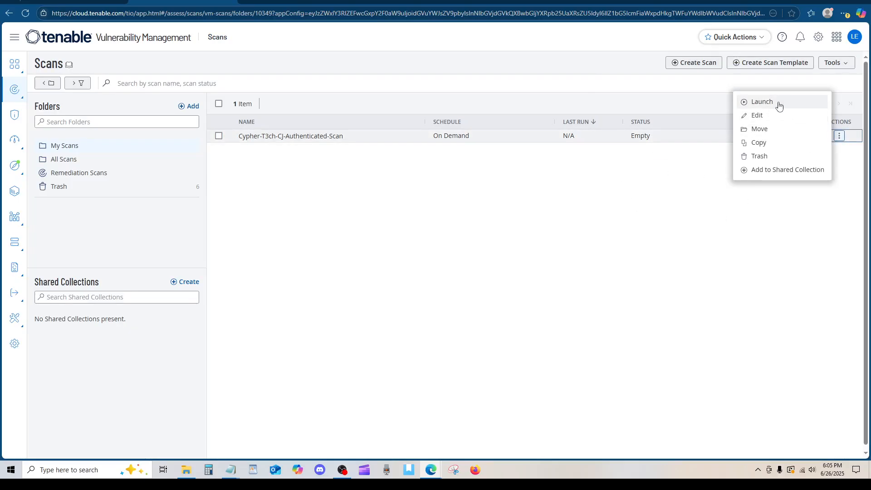
click(621, 188)
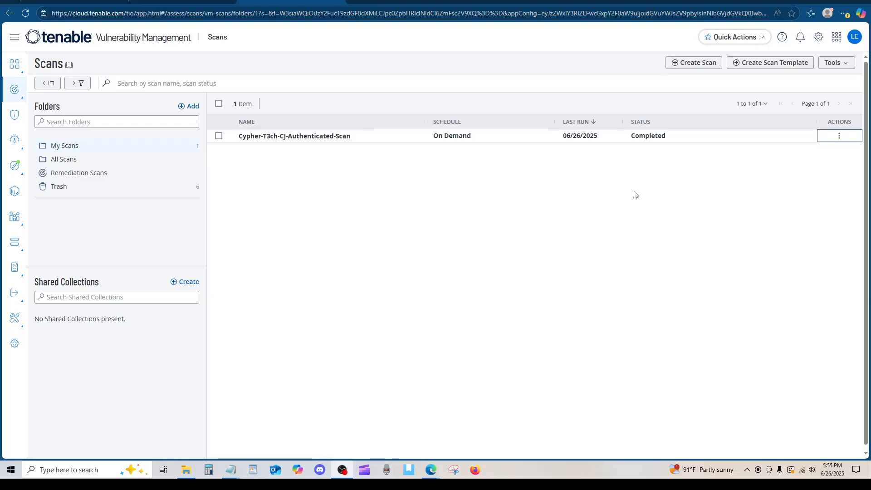
- View the completed scan's summary and full details, and examine the Microsoft Windows Guest Account Belongs to a Group finding
click(652, 136)
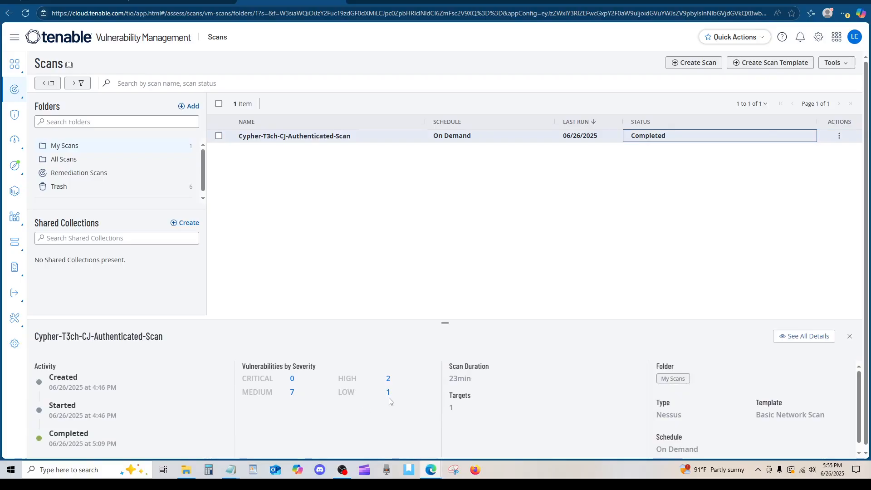
click(786, 336)
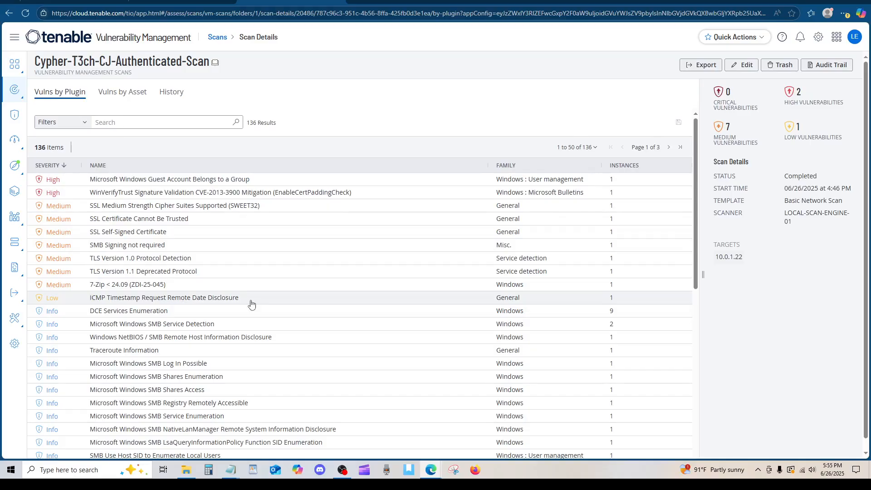
click(187, 182)
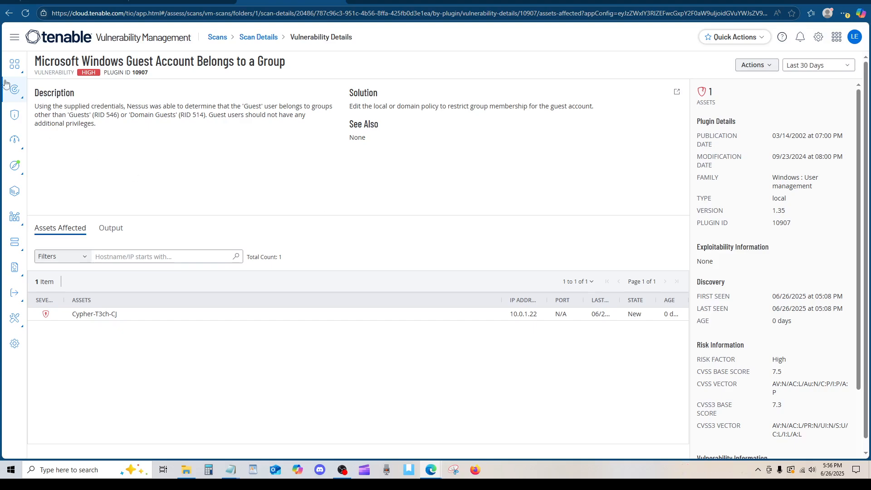
click(9, 13)
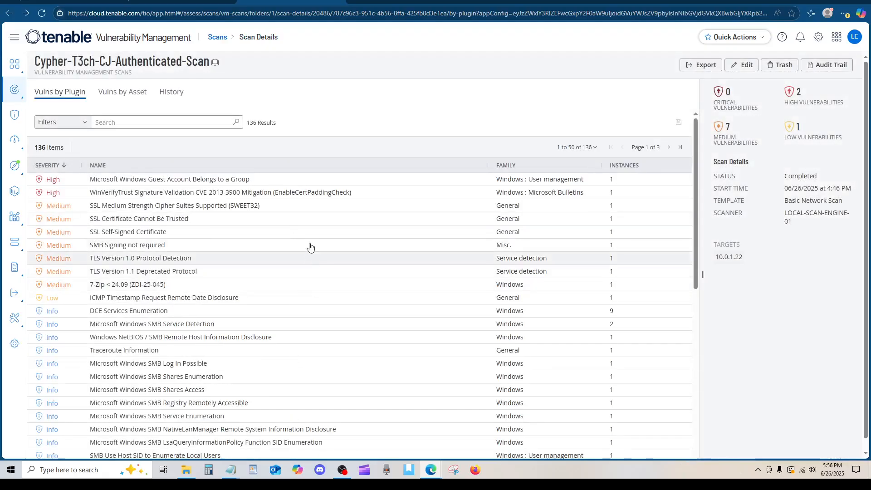
- Examine the descriptions and solutions of the WinVerifyTrust Signature Validation CVE-2013-3900 Mitigation and 7-Zip < 24.09 (ZDI-25-045) findings
click(216, 194)
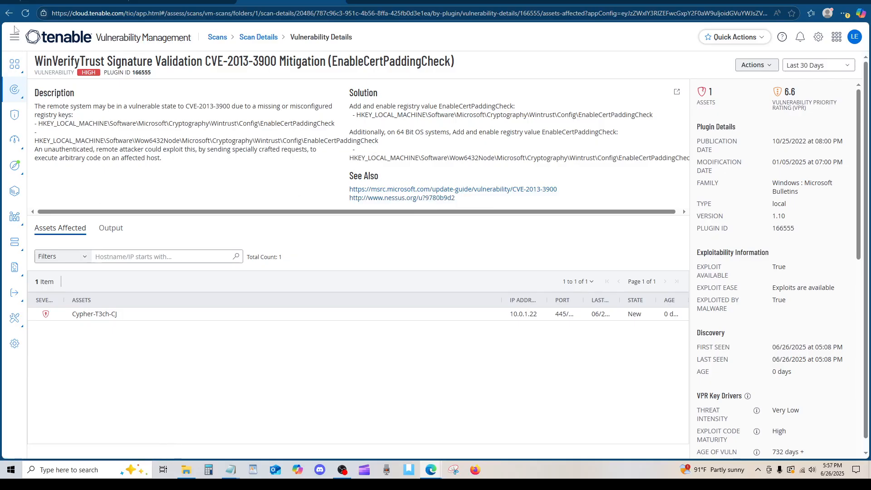
click(9, 13)
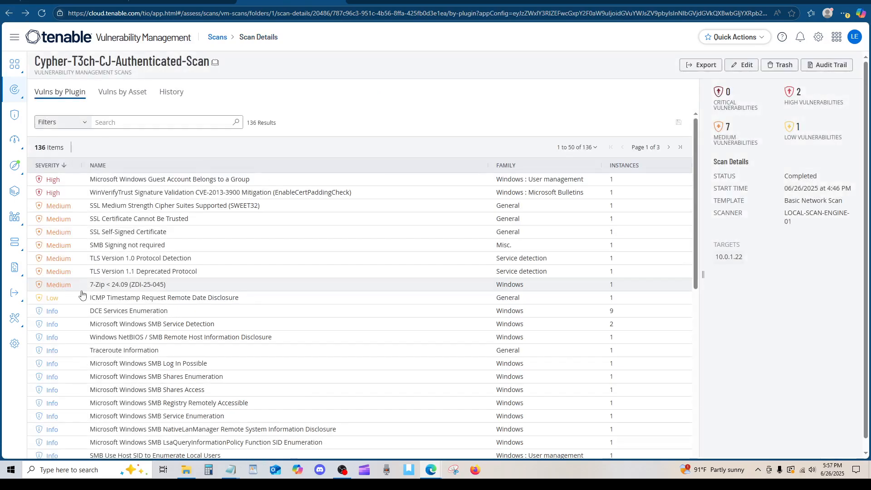
click(111, 286)
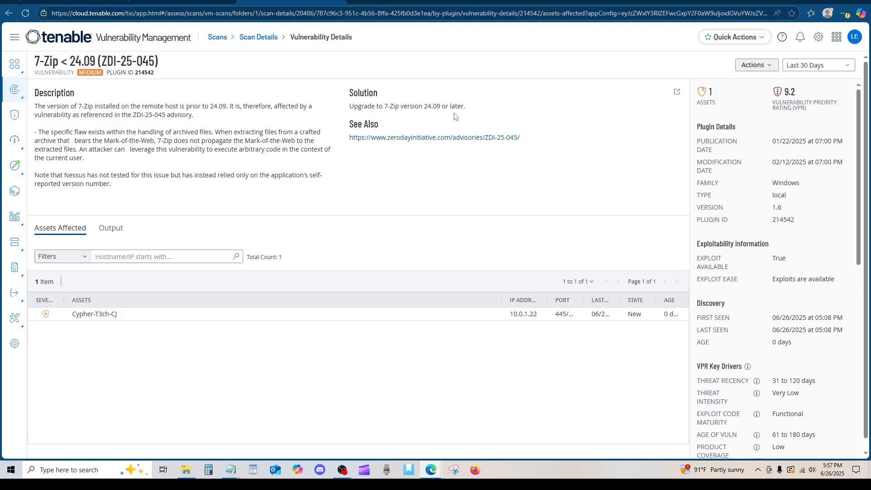
click(9, 13)
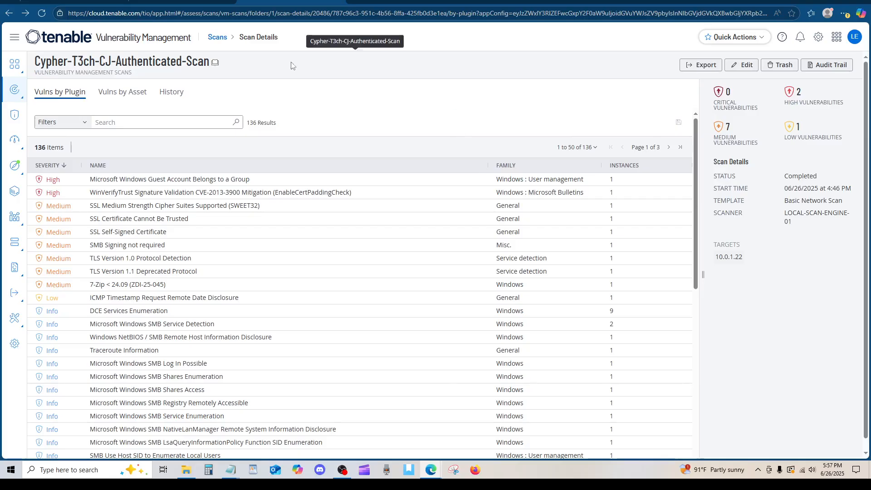
- Return to the scans list and review the actions available for the completed scan without choosing one
click(218, 37)
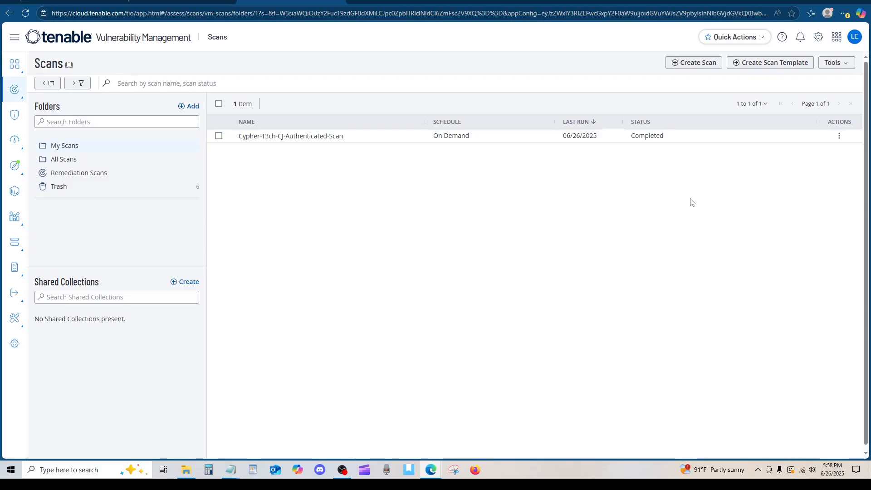
click(839, 136)
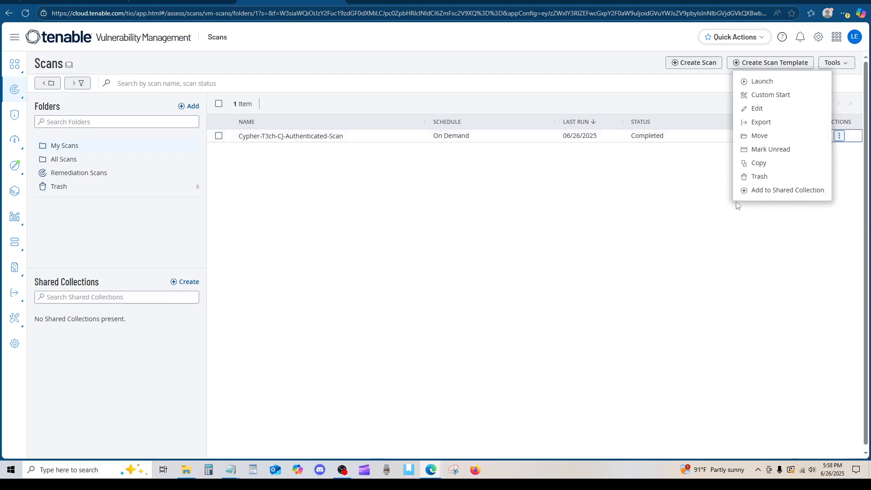
click(692, 199)
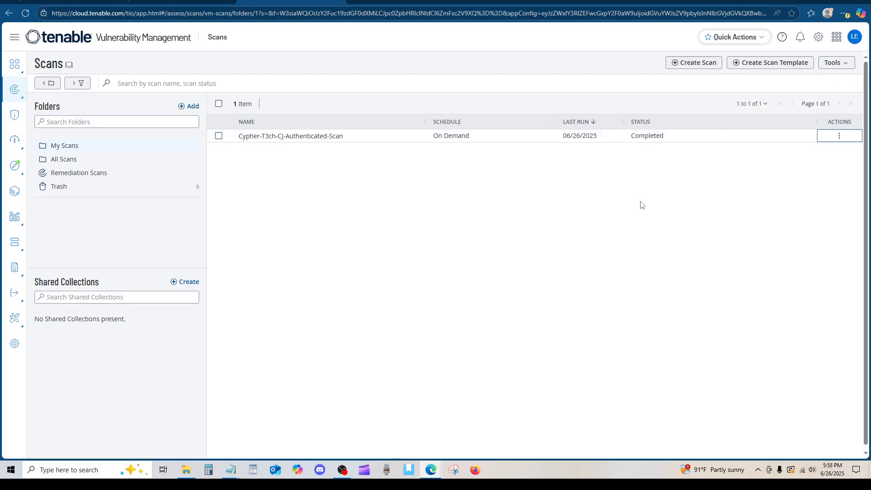